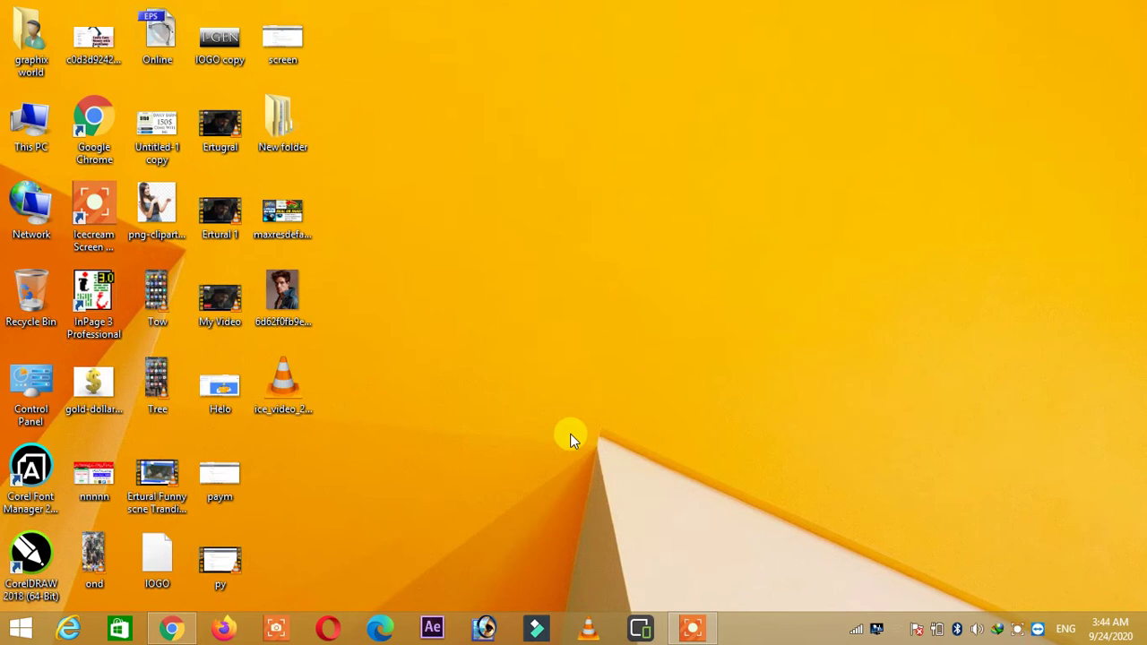
Refresh the desktop and dismiss Photoshop 7.0's registration prompt
right_click(571, 212)
click(627, 262)
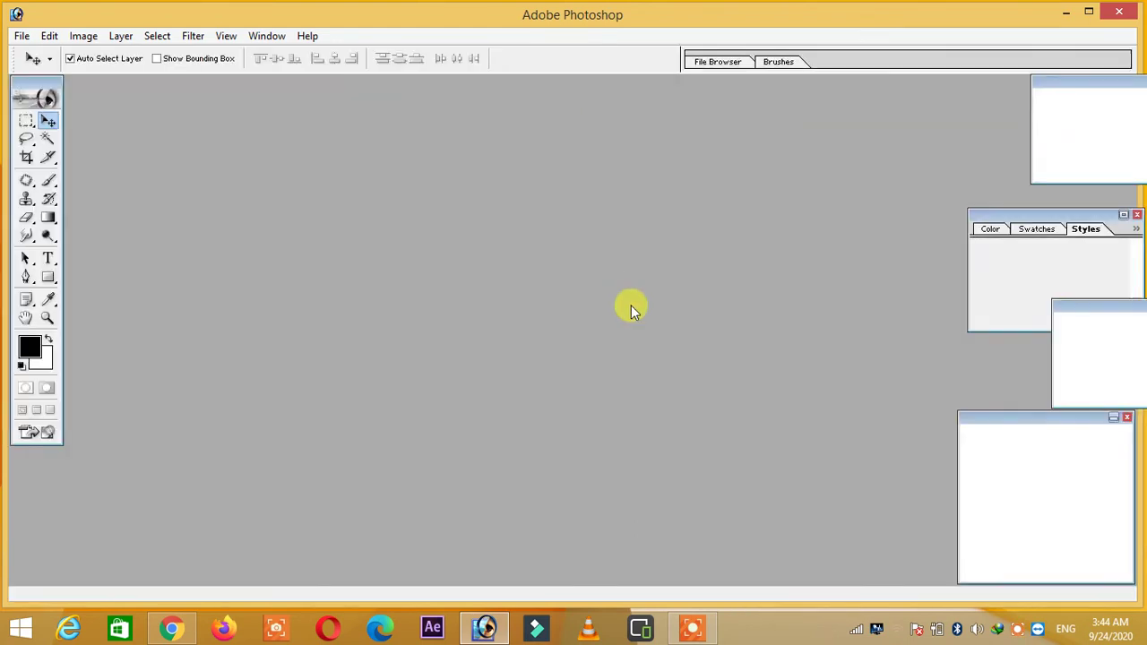
key(Escape)
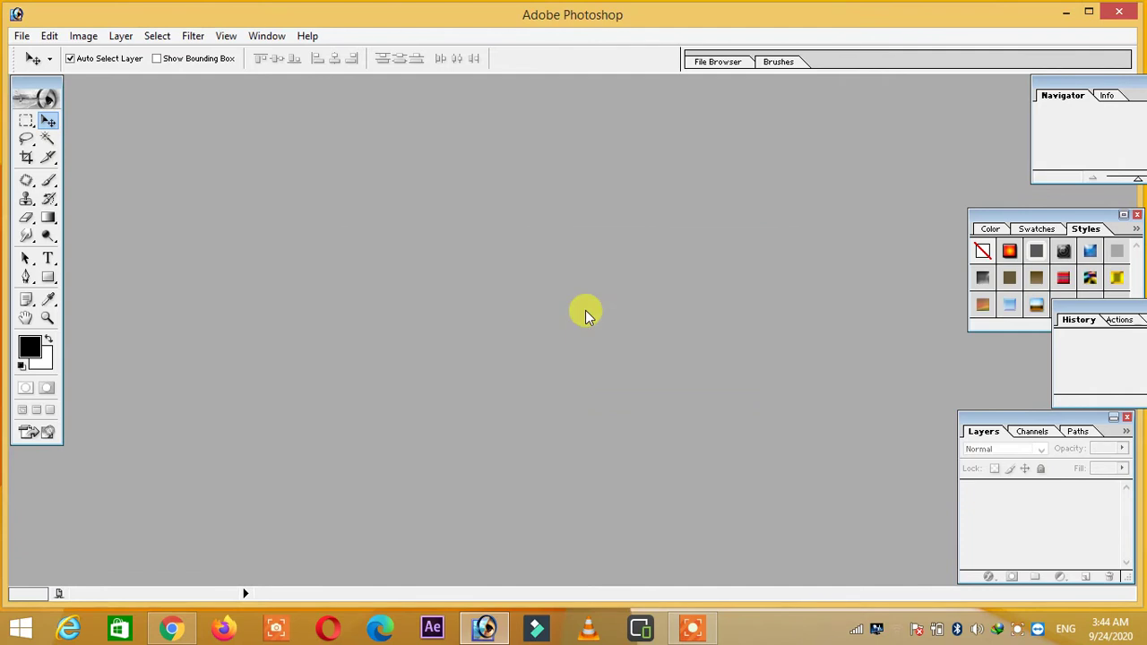
Bring Chrome forward and load google.com from the address bar
click(184, 635)
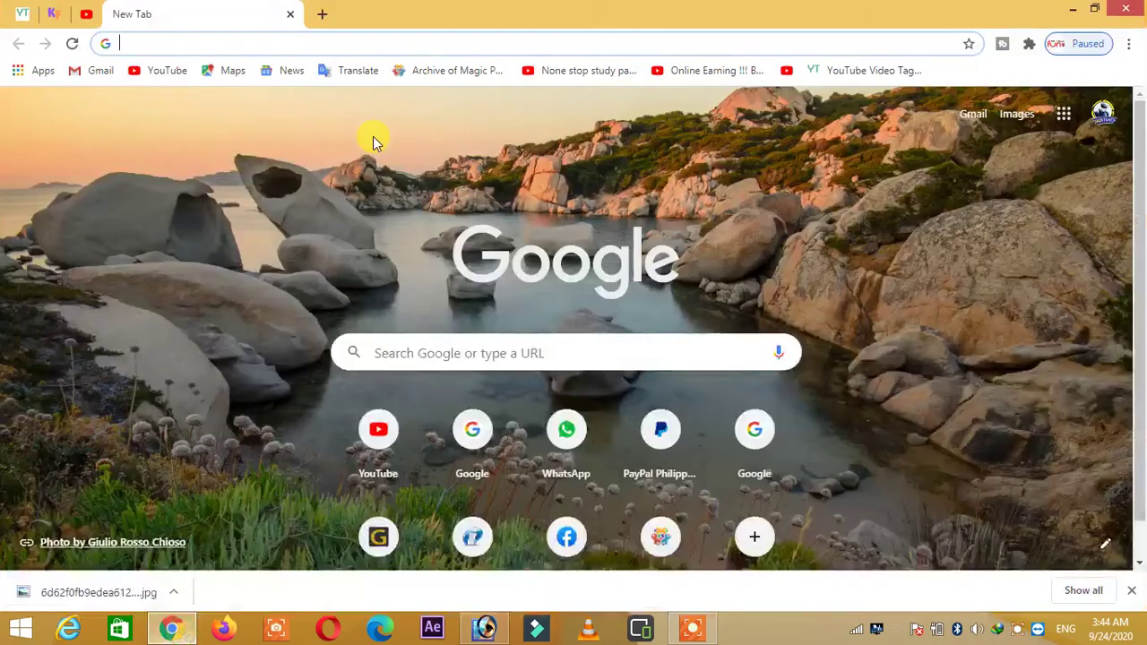
click(374, 38)
text(g)
key(Return)
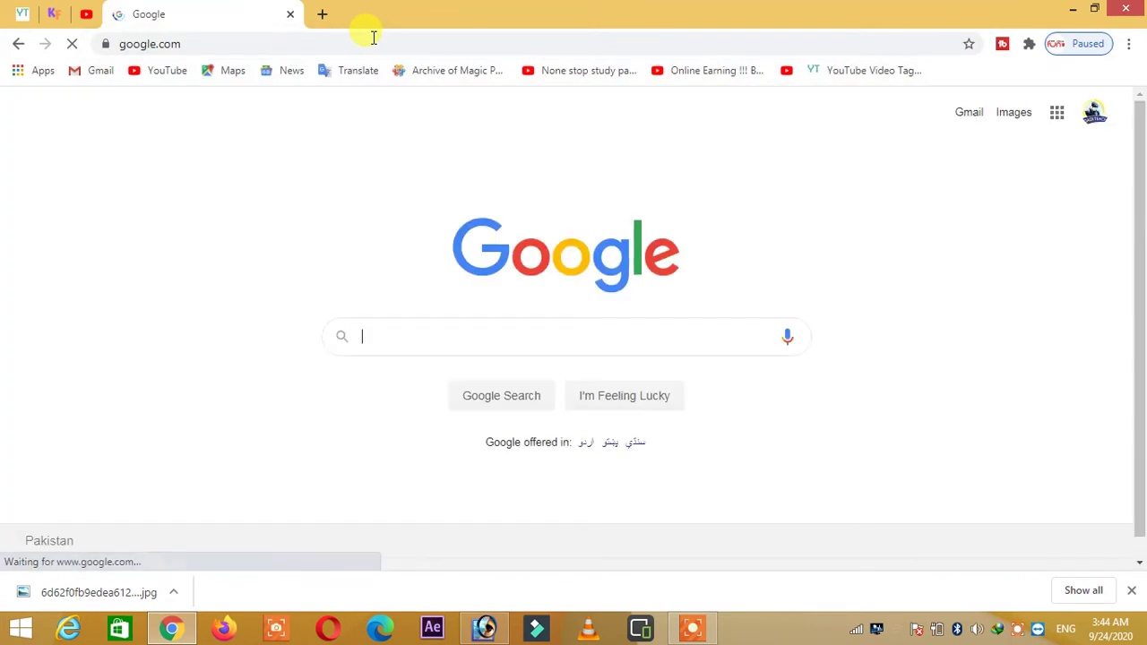
Search Google for 'remove bg' and open the remove.bg site
text(Remove)
key(Down)
key(Return)
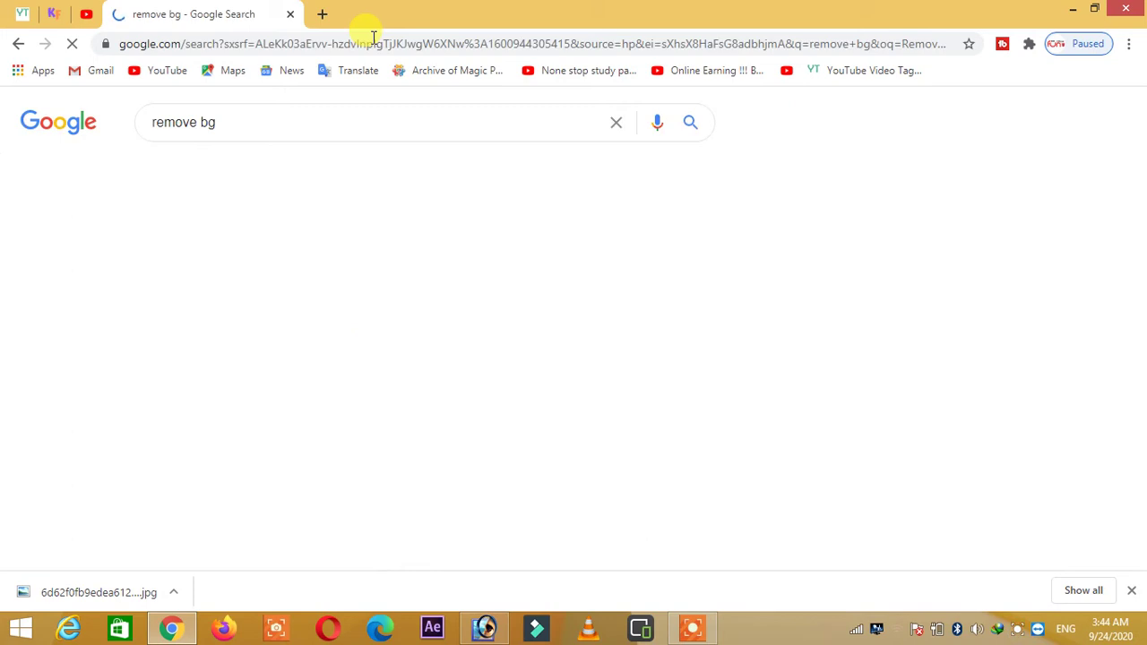
click(323, 259)
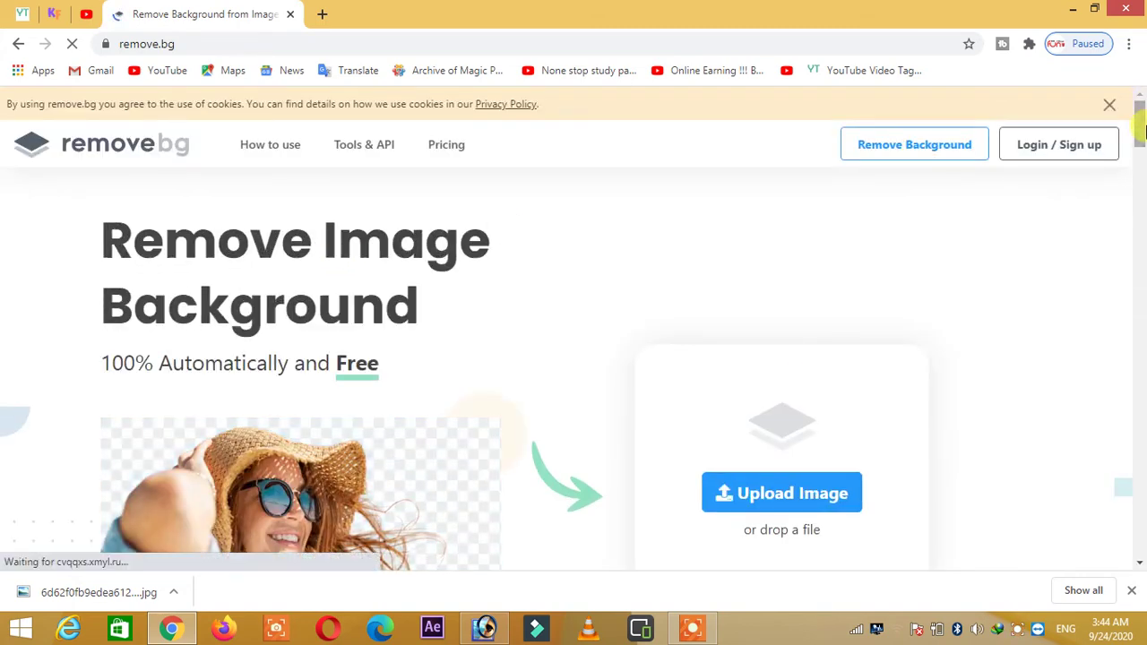
scroll(1138, 125, down, 2)
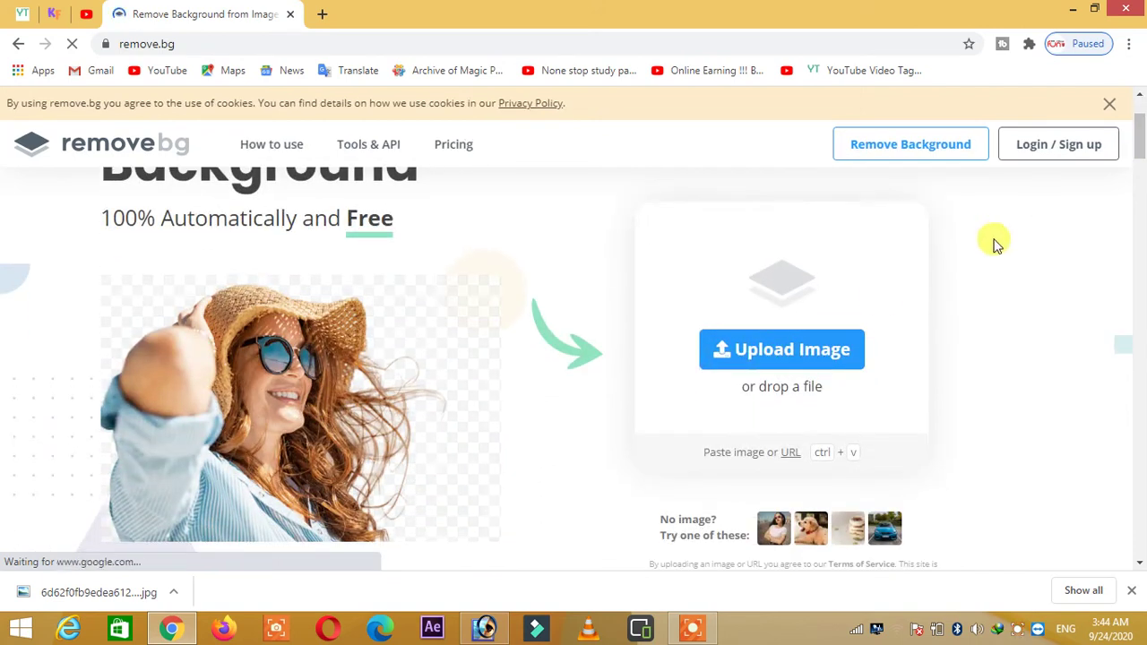
click(790, 359)
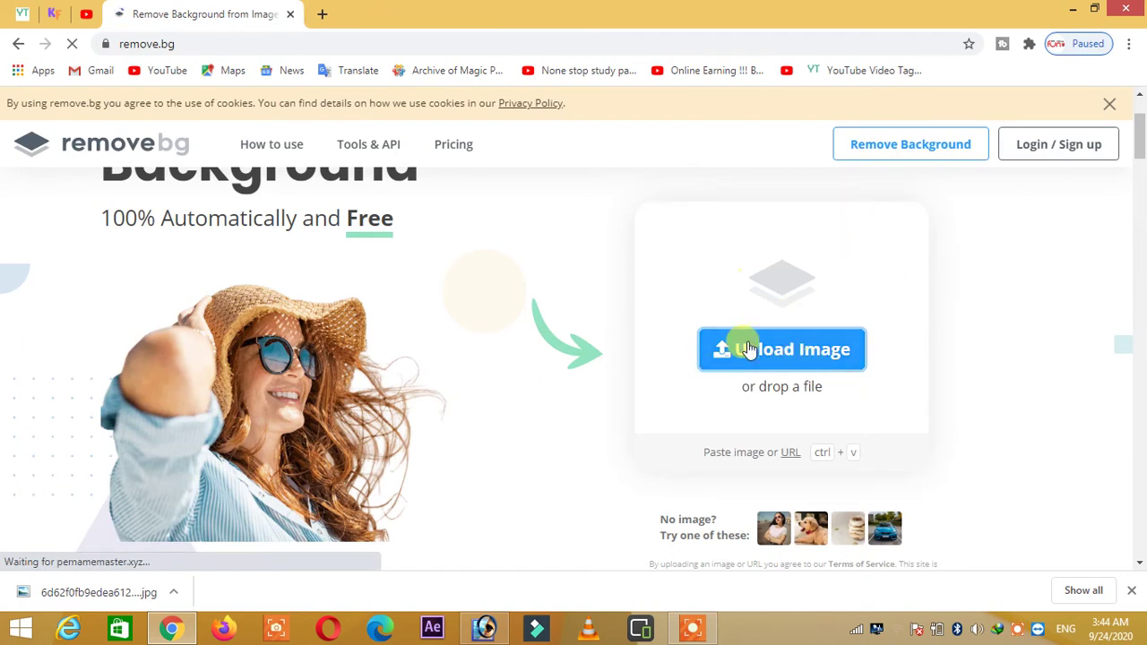
click(790, 339)
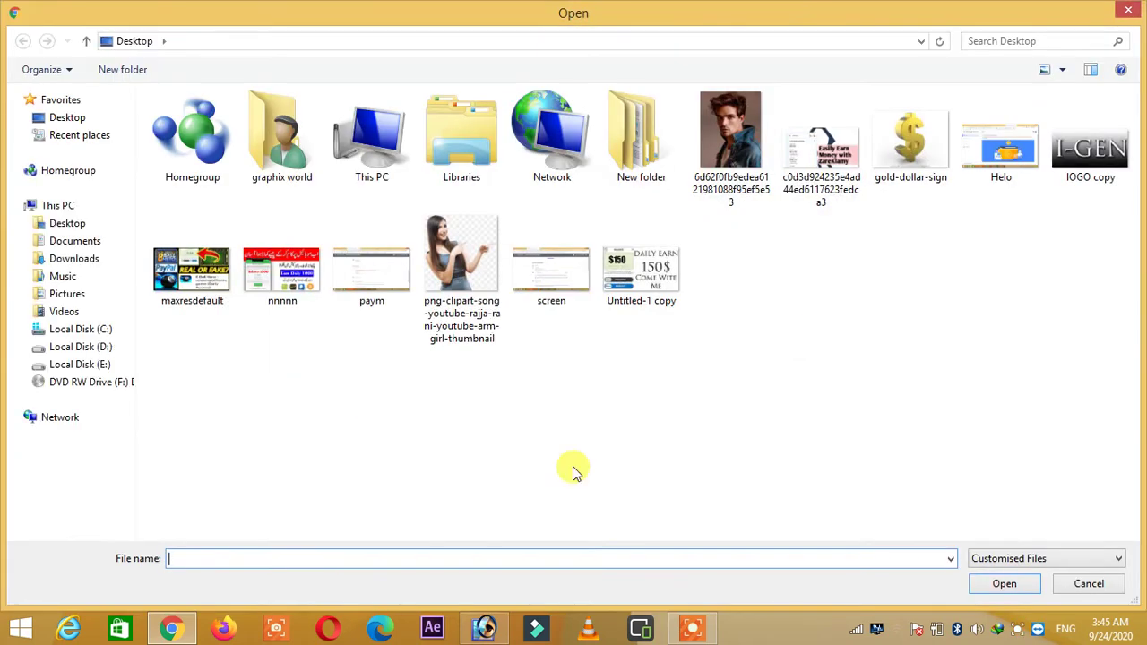
double_click(740, 192)
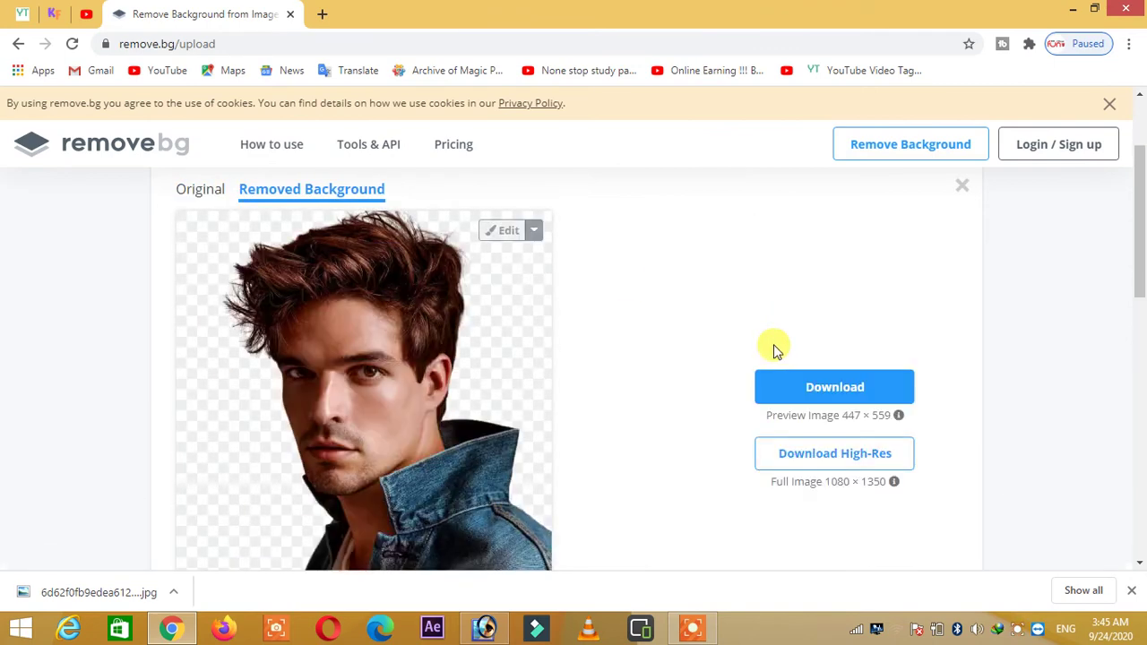
Download the 447 × 559 cut-out PNG and open it maximized in Photoshop as Layer 0
click(833, 386)
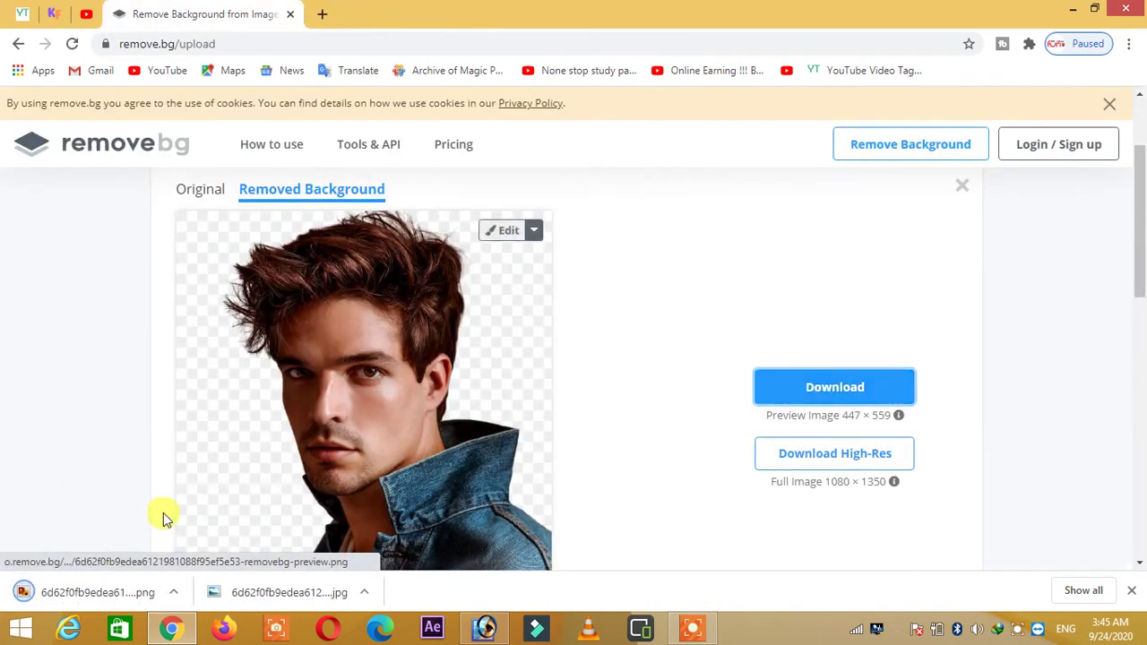
mouse_move(84, 592)
mouse_down()
mouse_move(463, 574)
mouse_move(533, 363)
mouse_up()
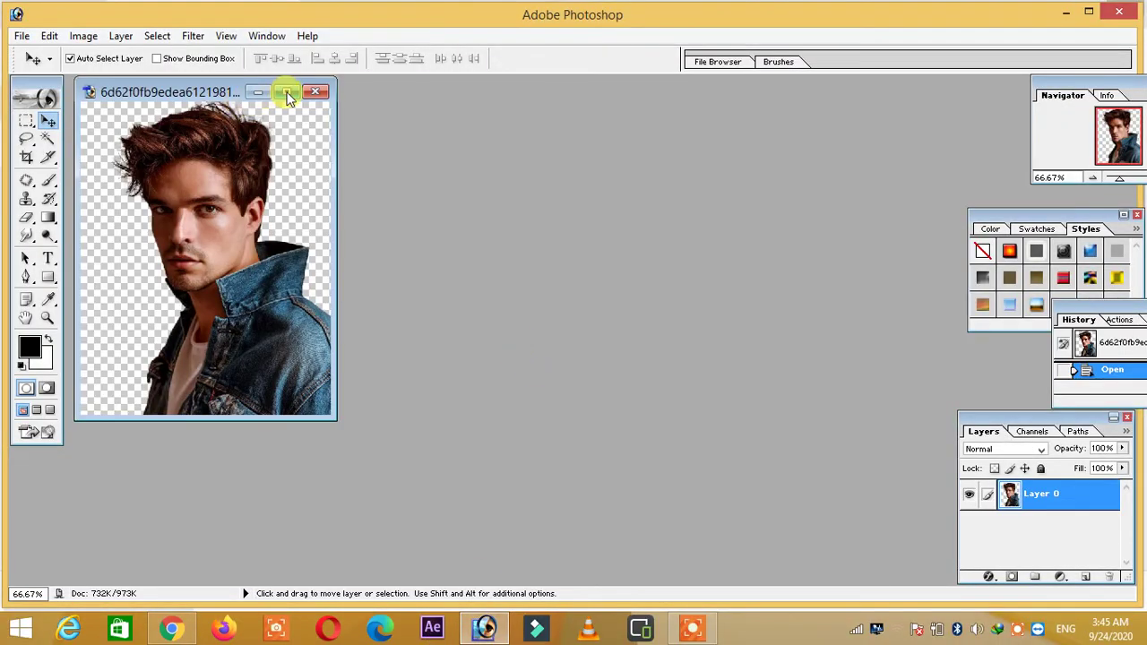
click(286, 92)
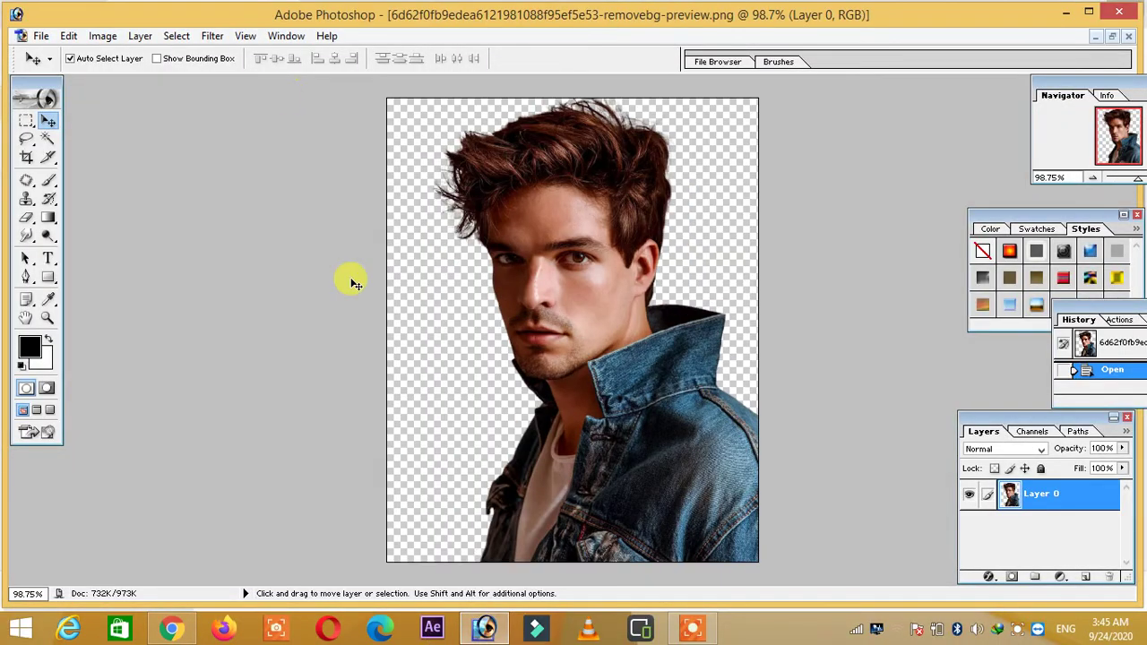
click(171, 629)
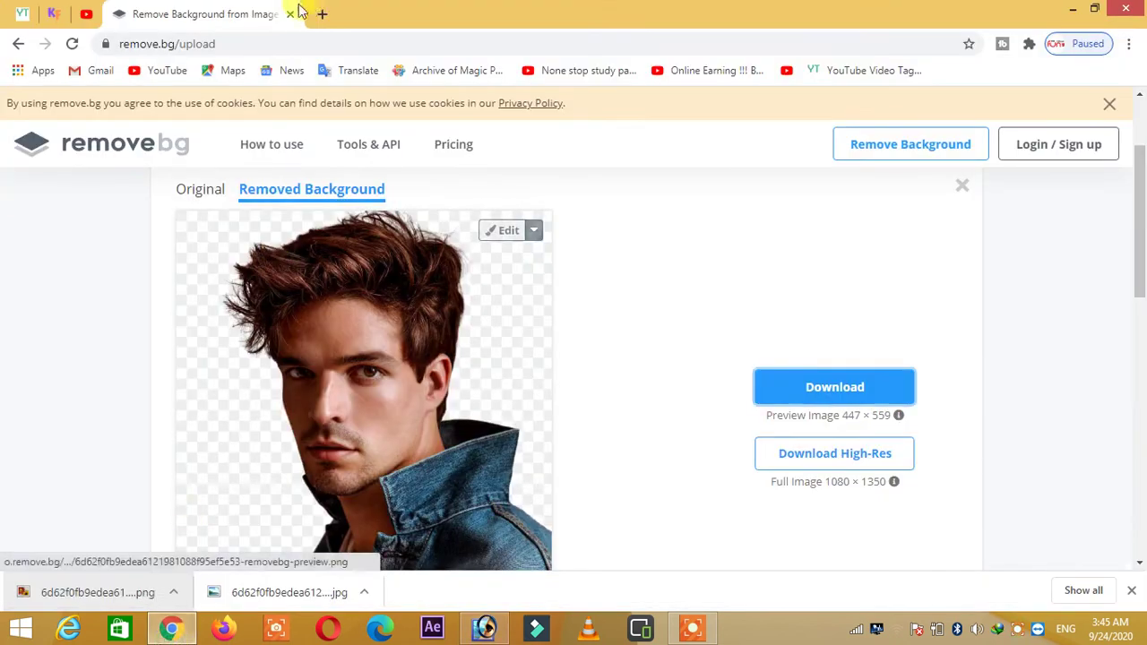
In a new tab, run a Google Images search for 'background'
click(323, 14)
text(g)
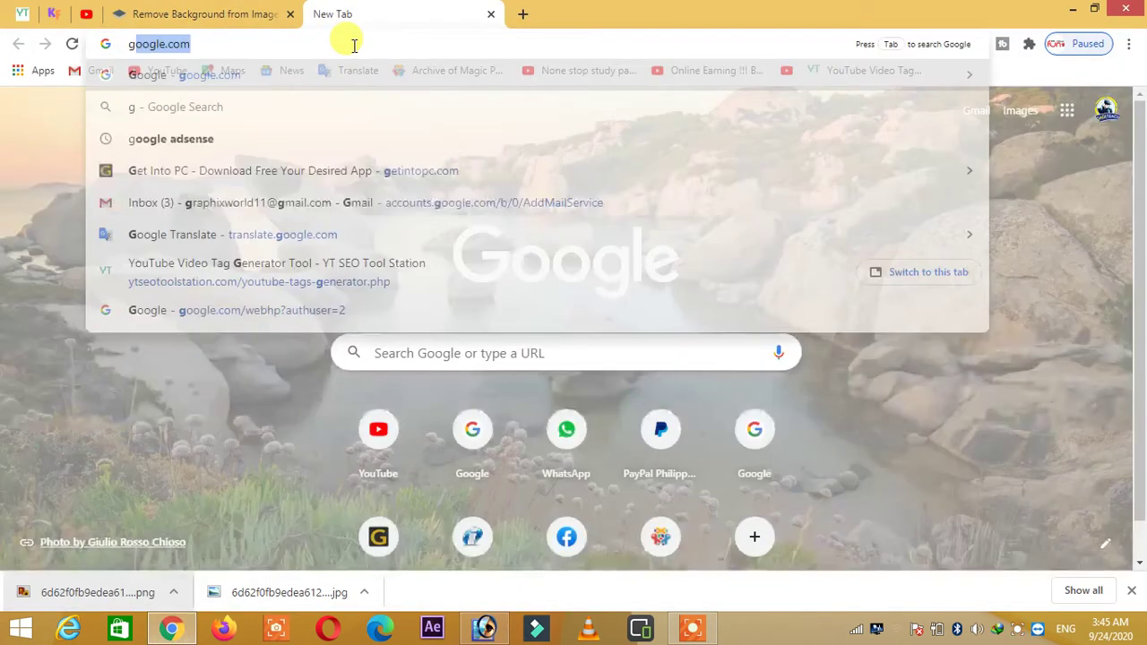
key(Return)
text(back)
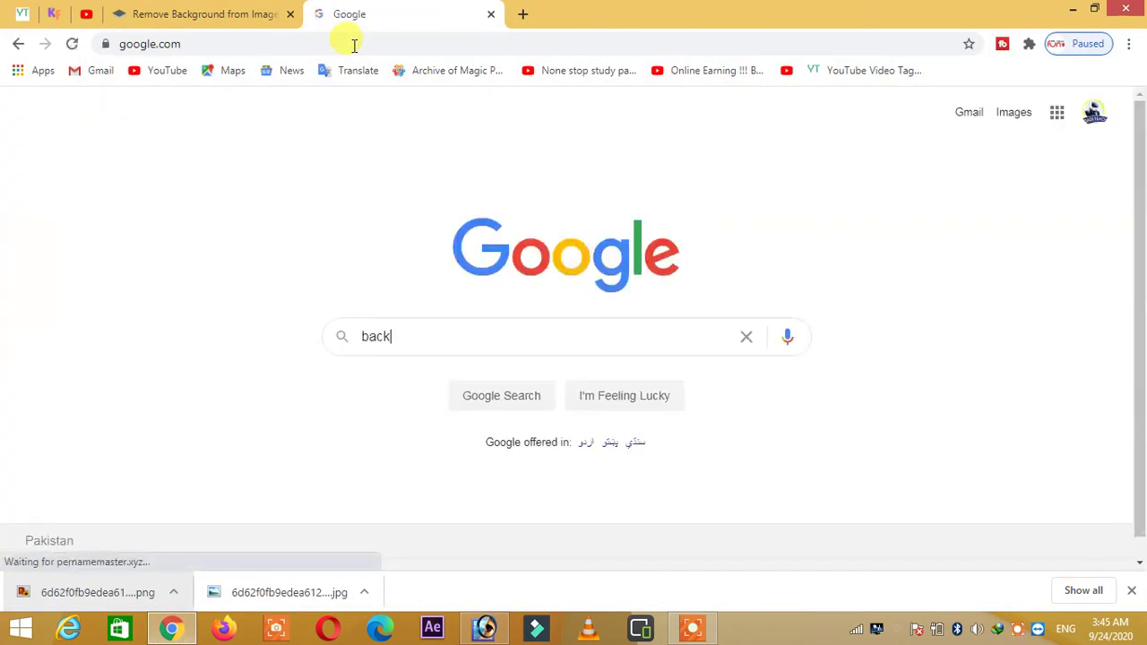
text(gron)
key(Down)
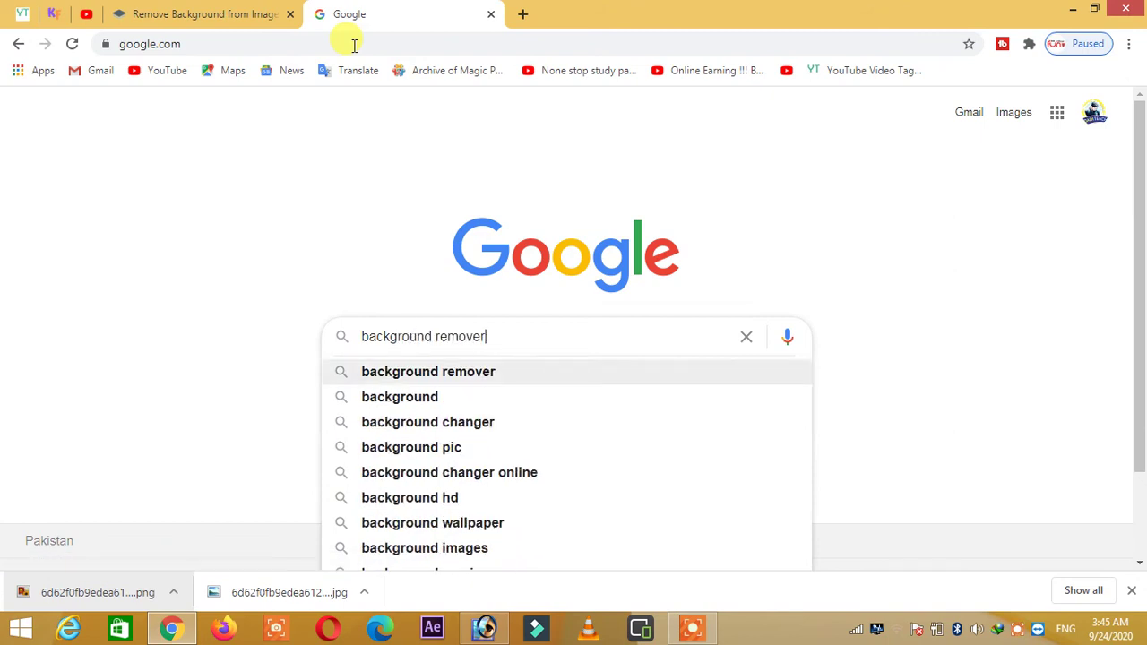
key(Down)
key(Return)
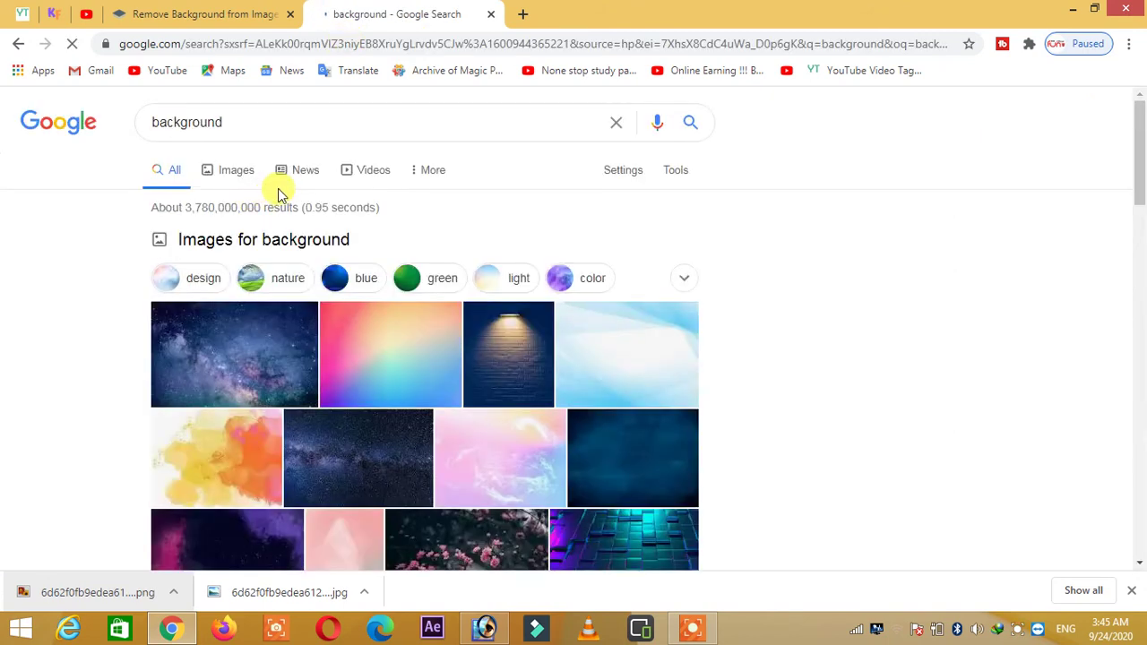
click(234, 170)
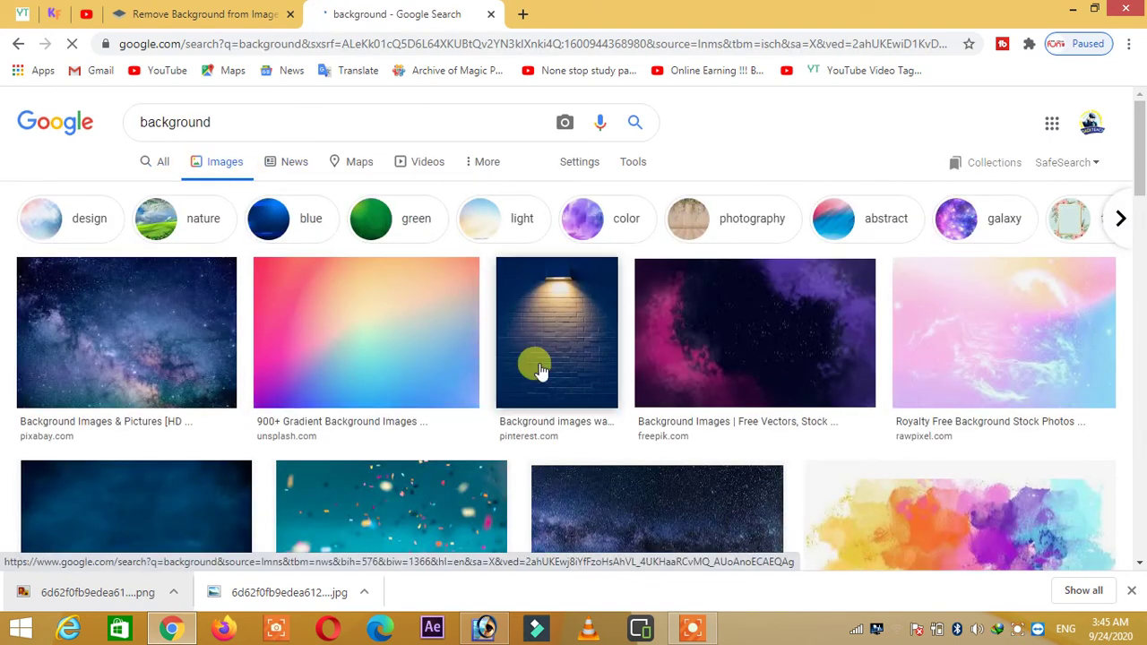
Preview the 500 × 333 Pexels pink-blossom photo and copy the image
drag(1142, 195, 1142, 281)
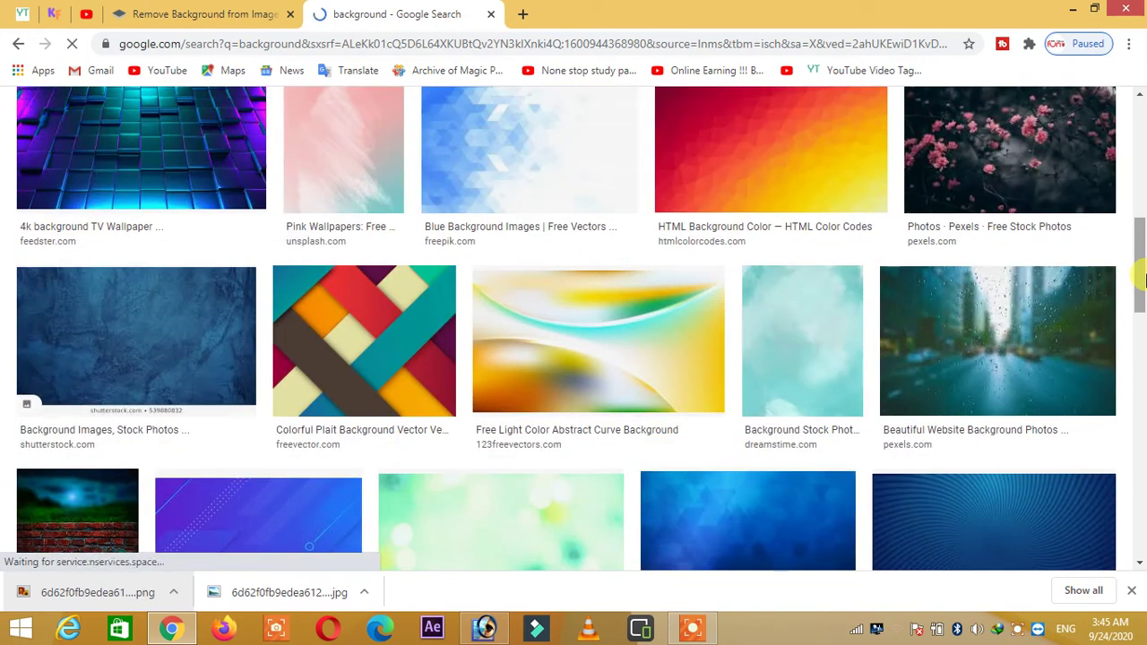
click(1073, 128)
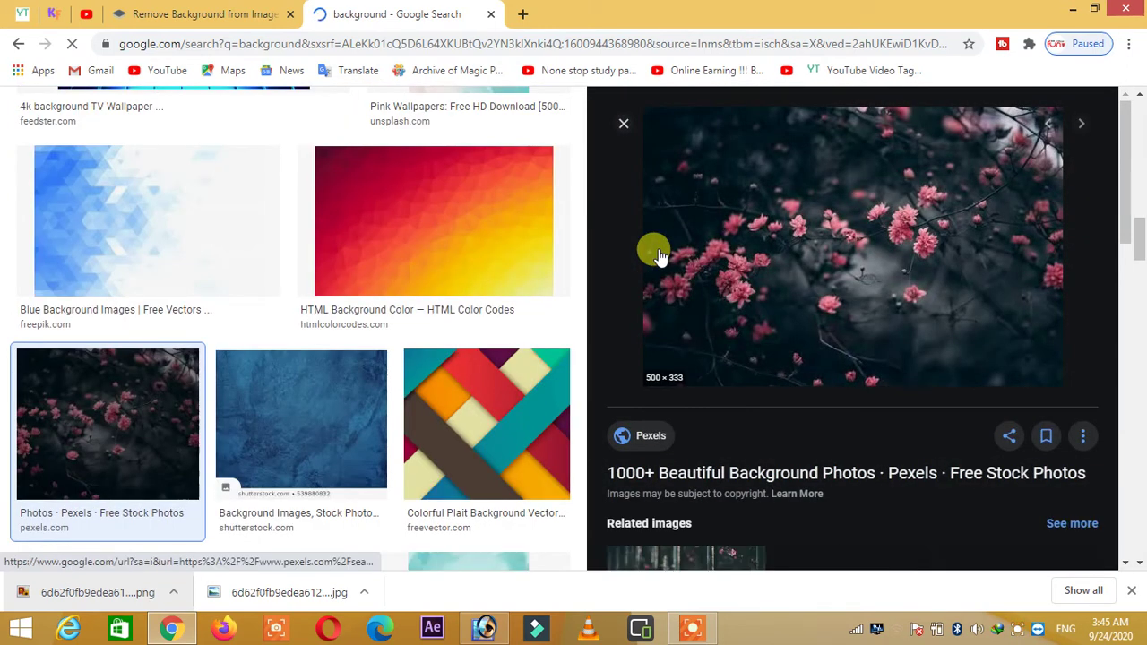
right_click(817, 245)
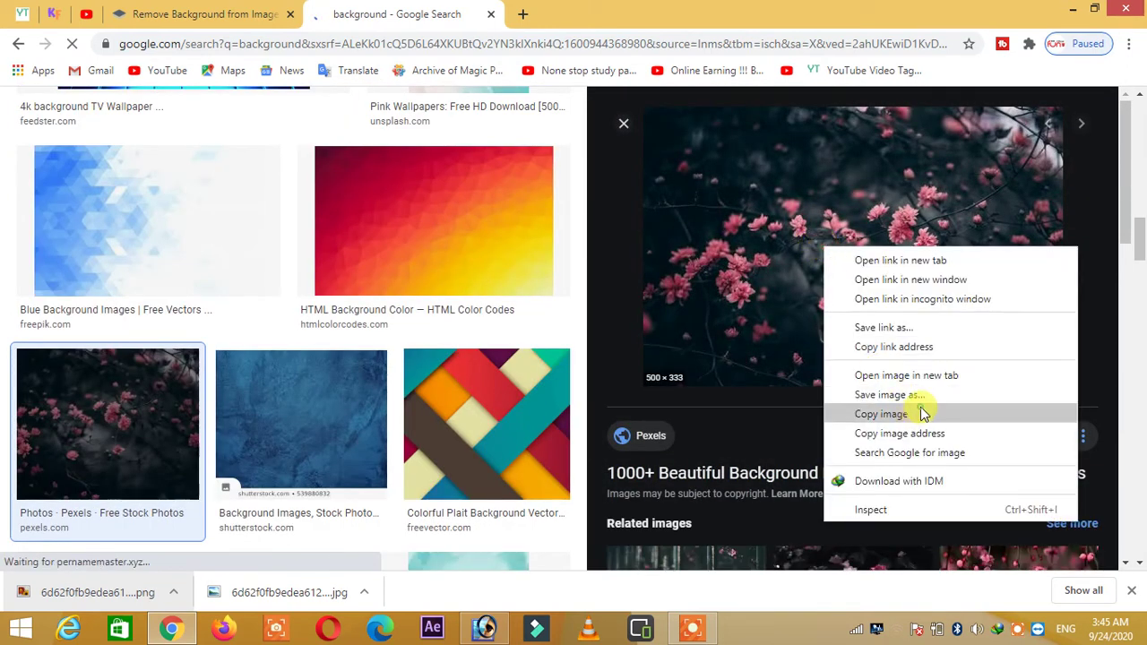
click(918, 415)
Paste the blossom photo behind the portrait layer and scale it to cover the canvas
key(alt+Tab)
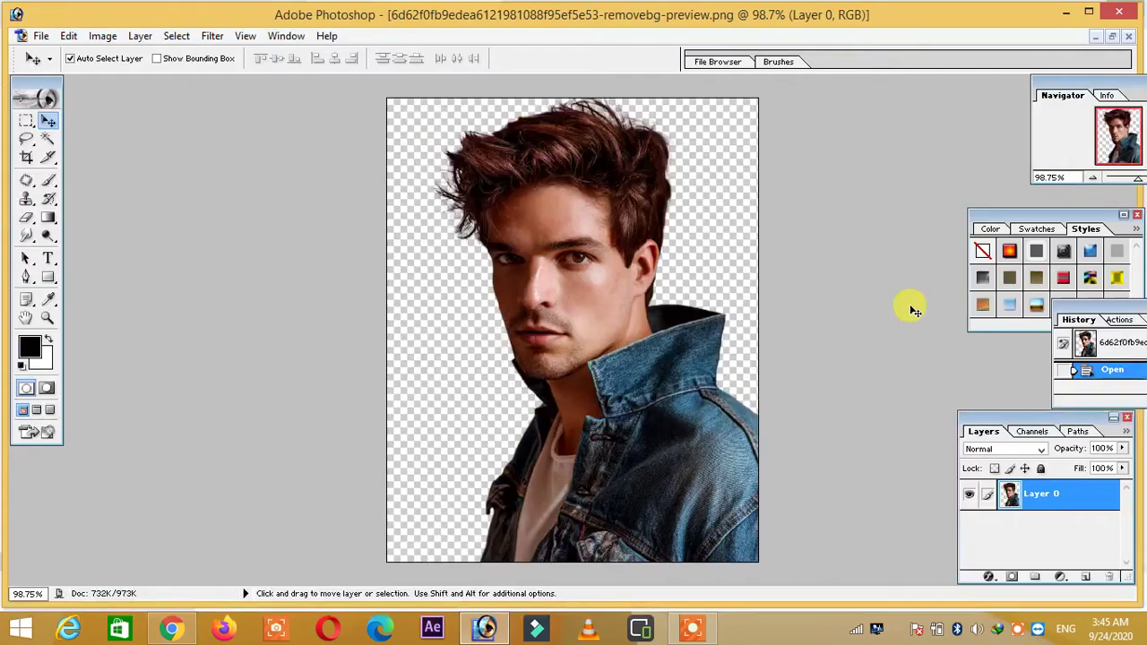
key(ctrl+v)
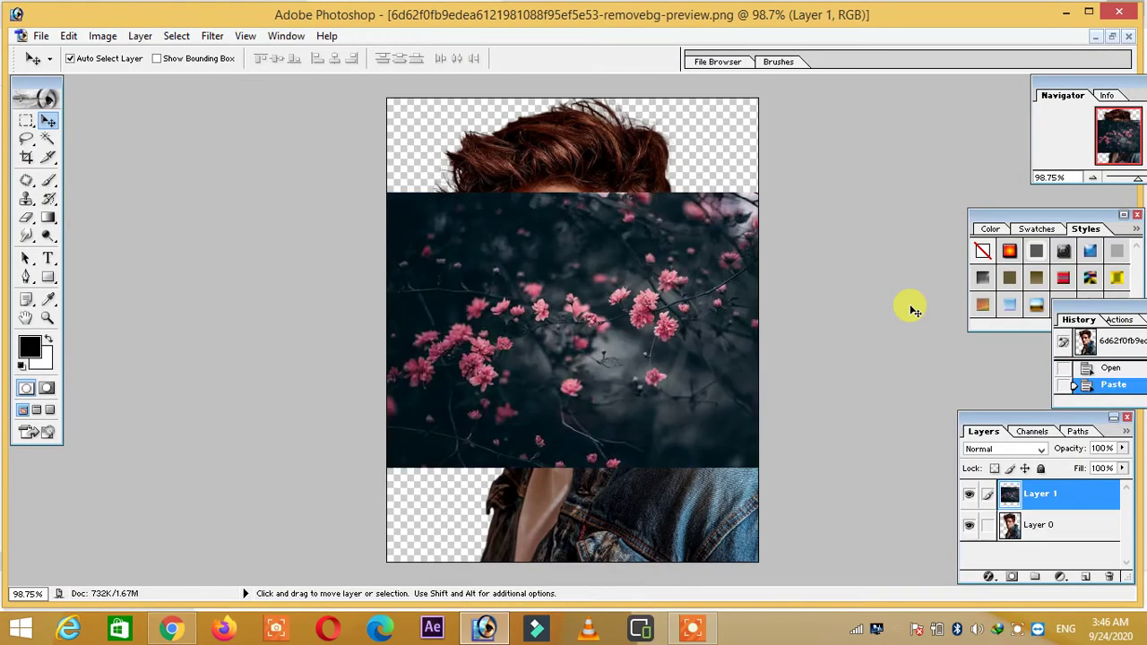
key(ctrl+bracketleft)
key(ctrl+t)
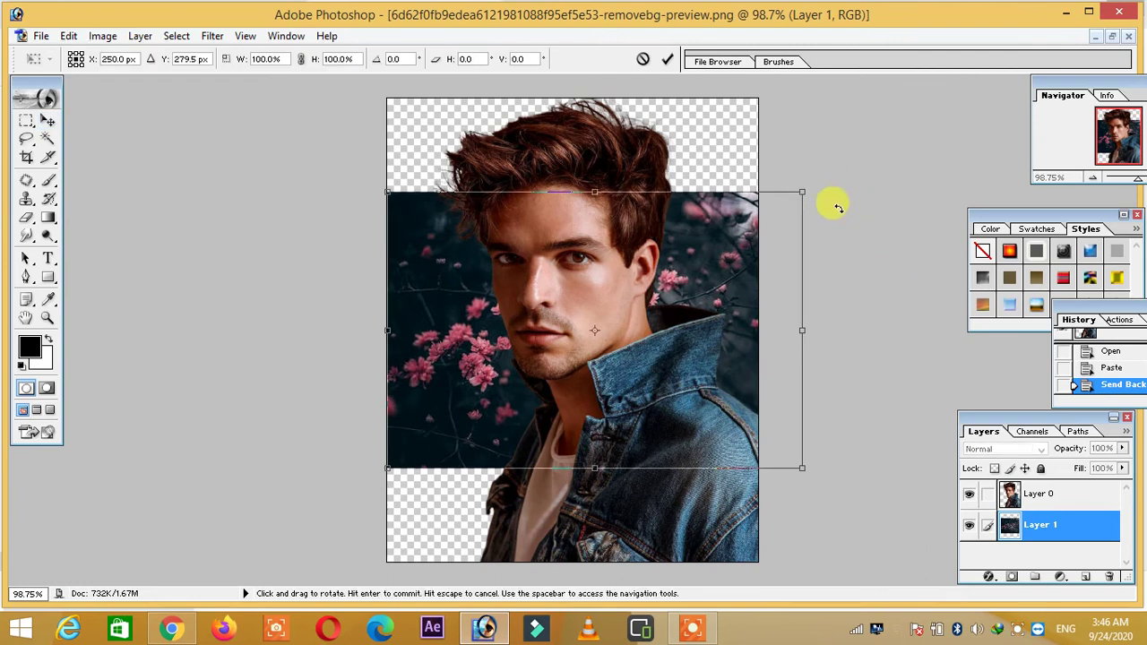
drag(800, 191, 888, 109)
key(Return)
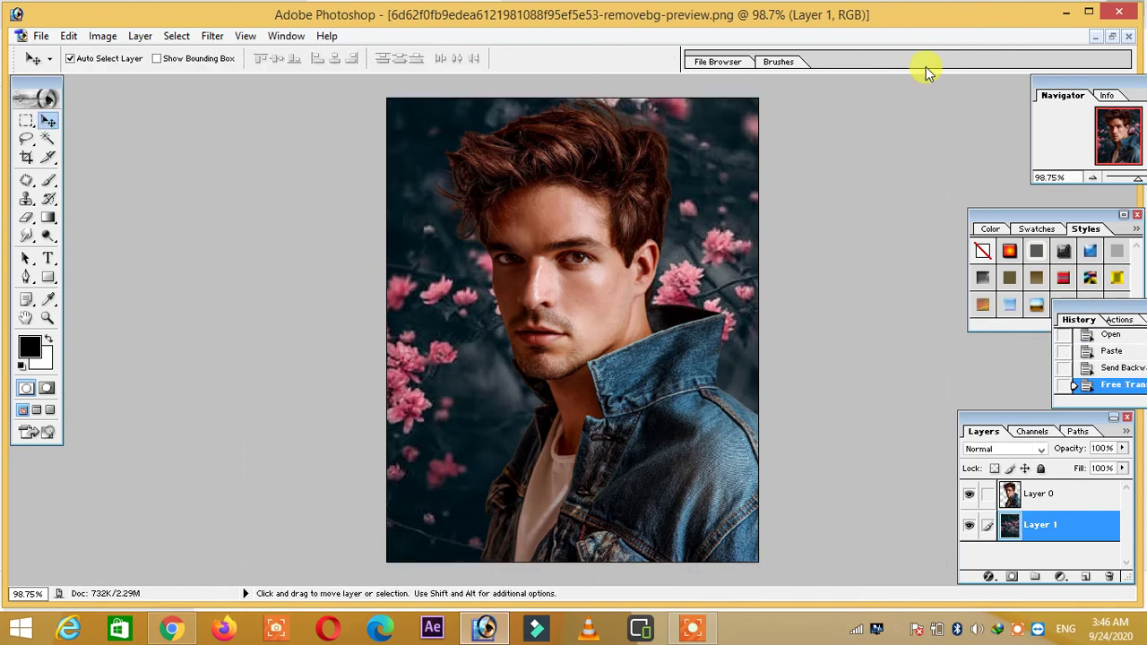
Zoom out to view the whole composite, then minimize Photoshop to the desktop
key(ctrl+minus)
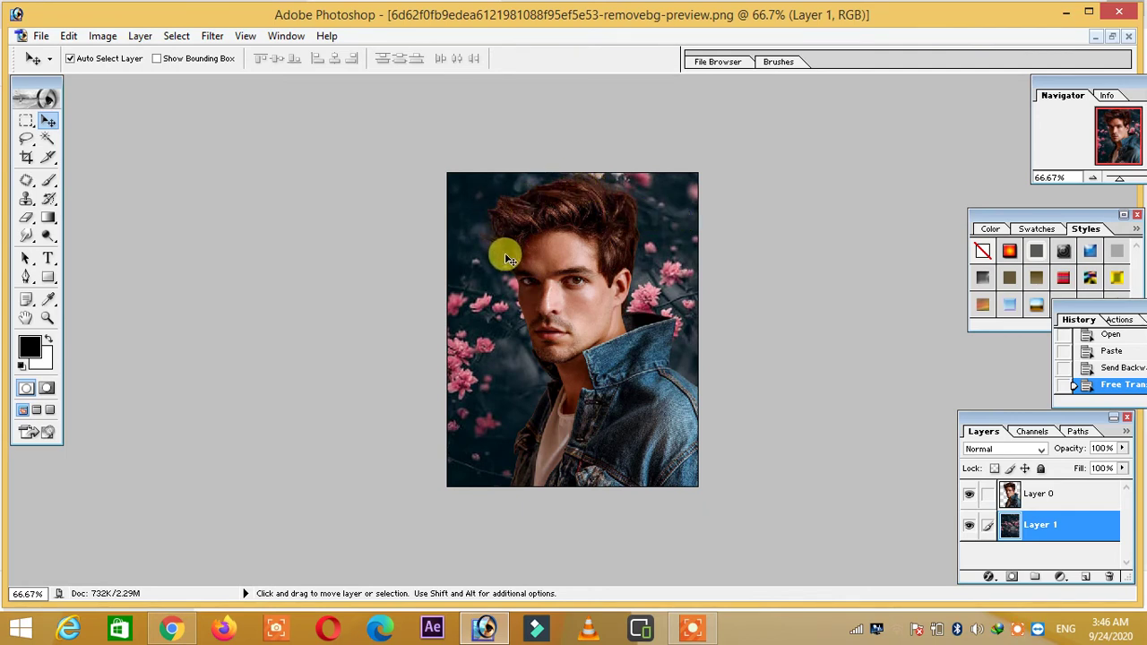
scroll(506, 259, up, 2)
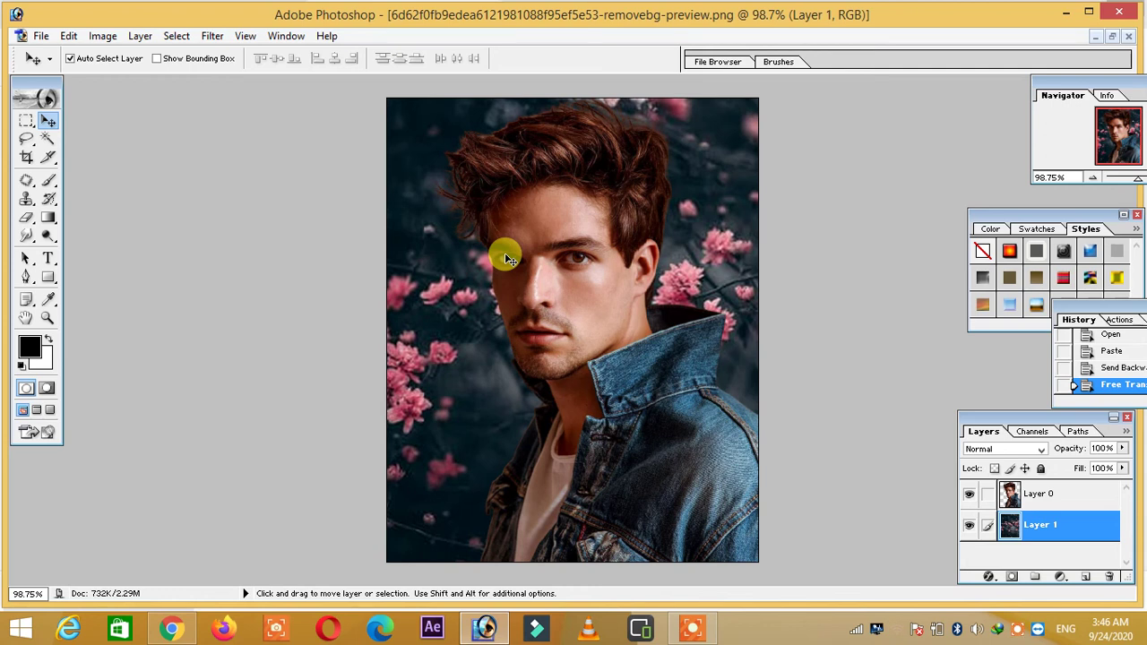
key(super+d)
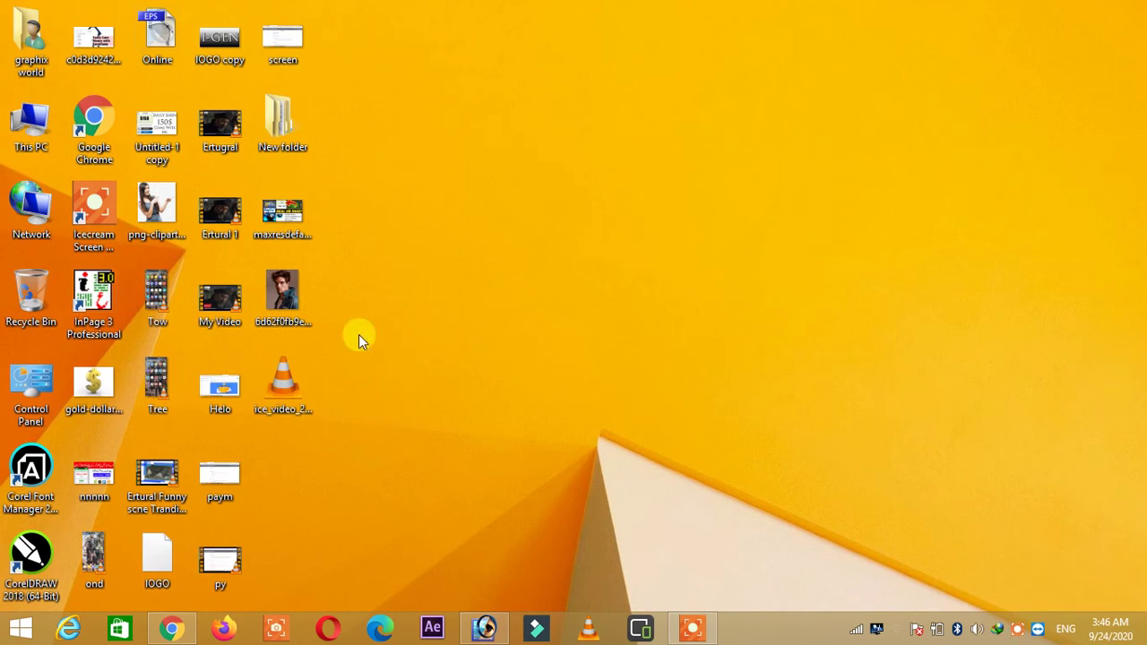
click(689, 628)
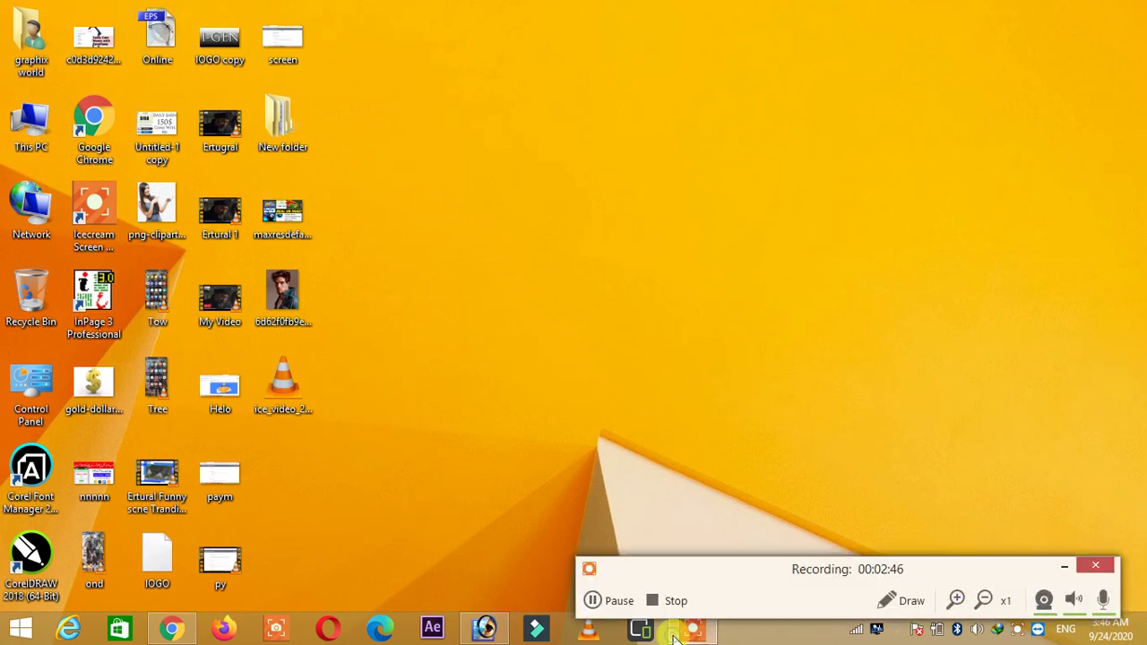
right_click(607, 410)
click(722, 248)
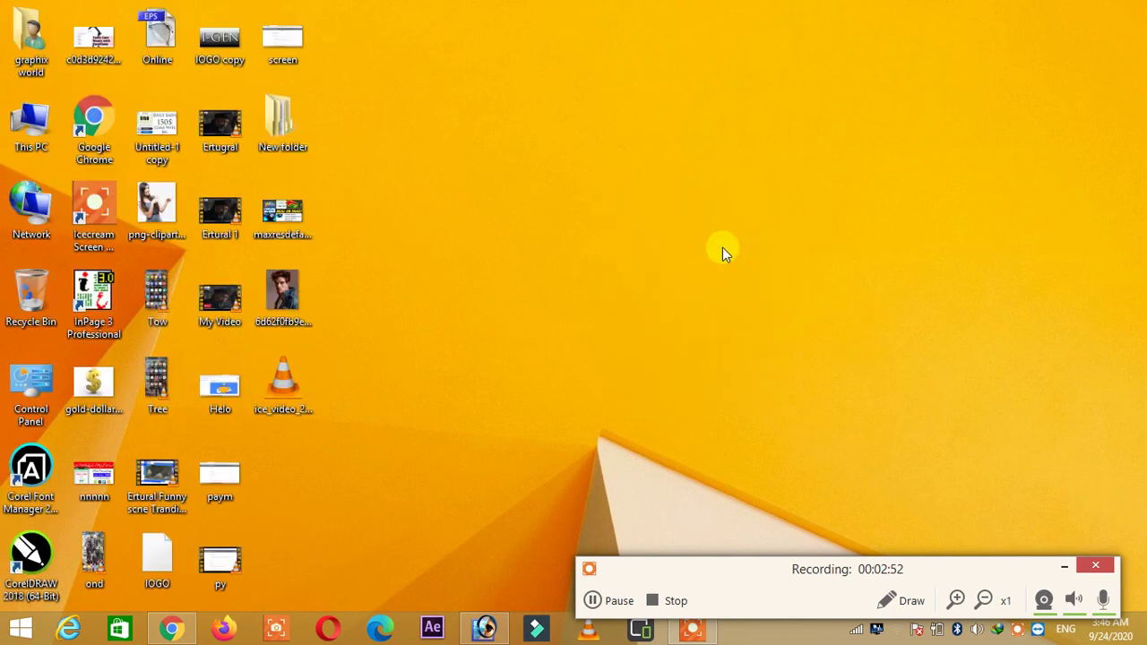
right_click(722, 247)
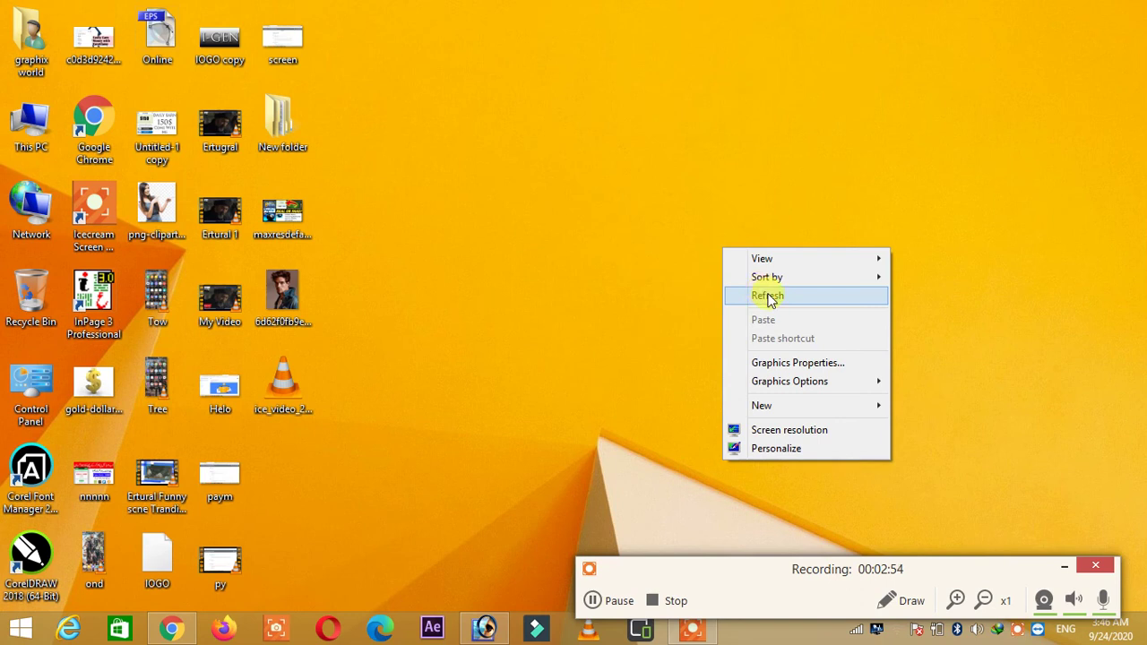
click(760, 294)
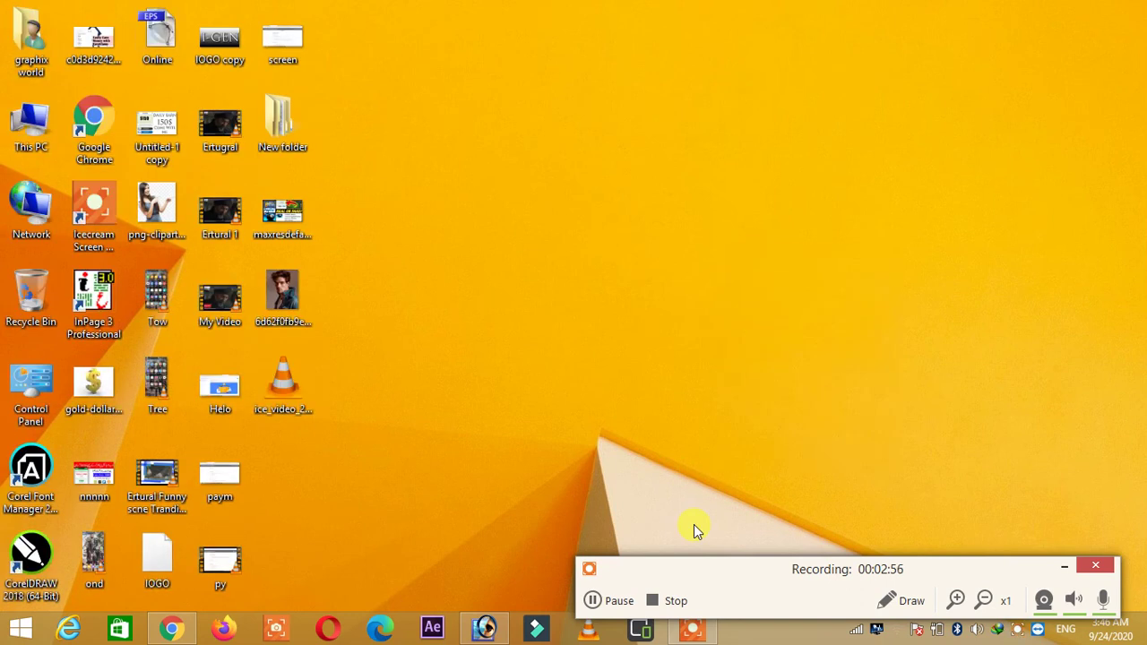